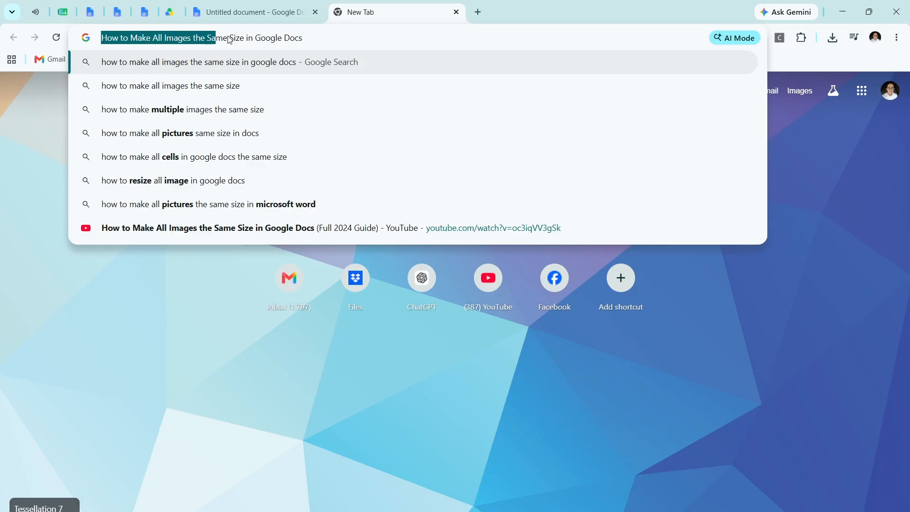
Switch to the untitled document and enter "How to Make All Images the Same Size in Google Docs" on three consecutive lines
{"action": "left_click", "coordinate": [196, 311]}
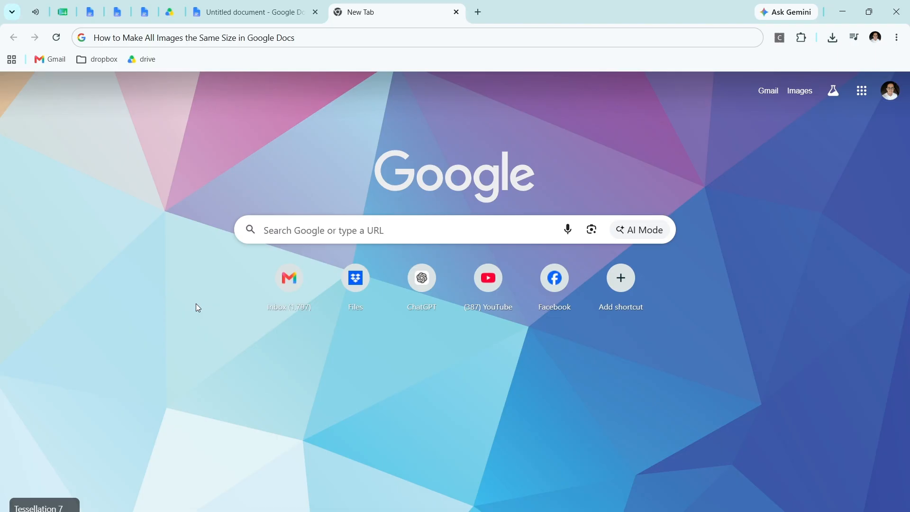
{"action": "left_click", "coordinate": [232, 5]}
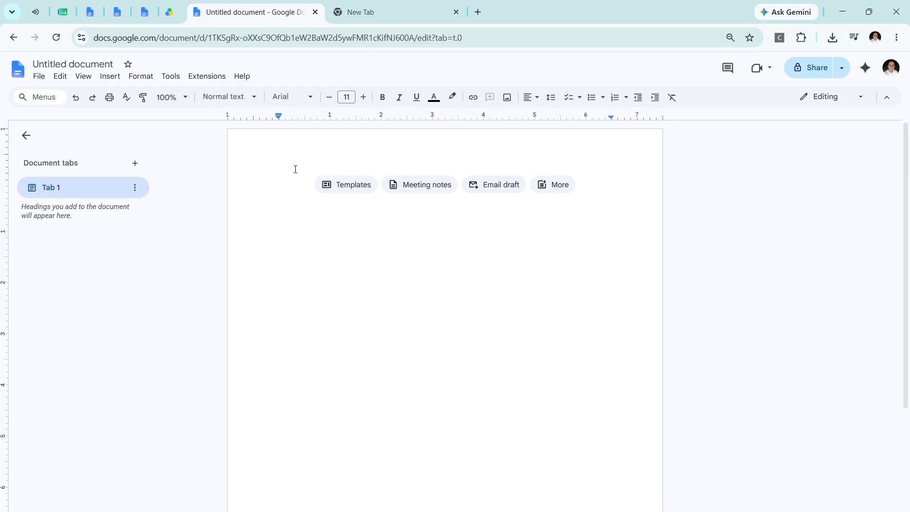
{"action": "type", "text": "How to Make All Images the Same Size in Google Docs"}
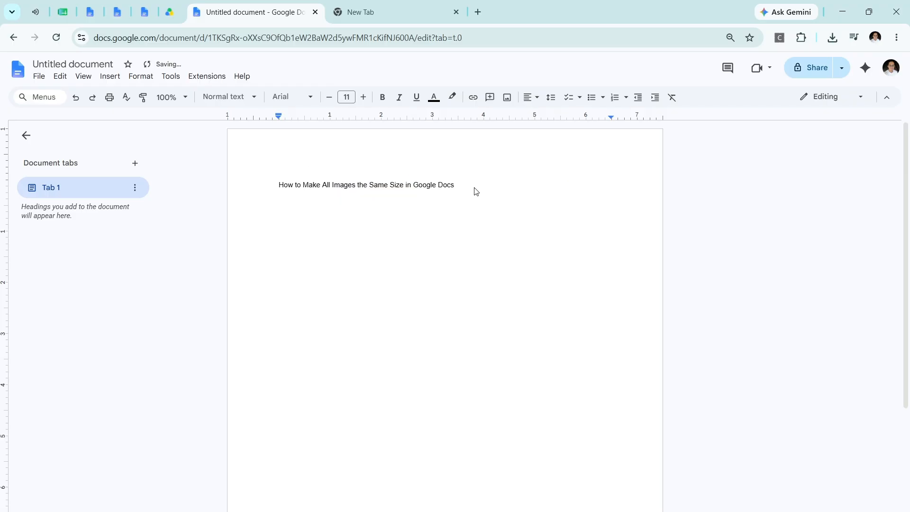
{"action": "key", "text": "Return"}
{"action": "type", "text": "How to Make All Images the Same Size in Google Docs"}
{"action": "key", "text": "Return"}
{"action": "type", "text": "How to Make All Images the Same Size in Google Docs"}
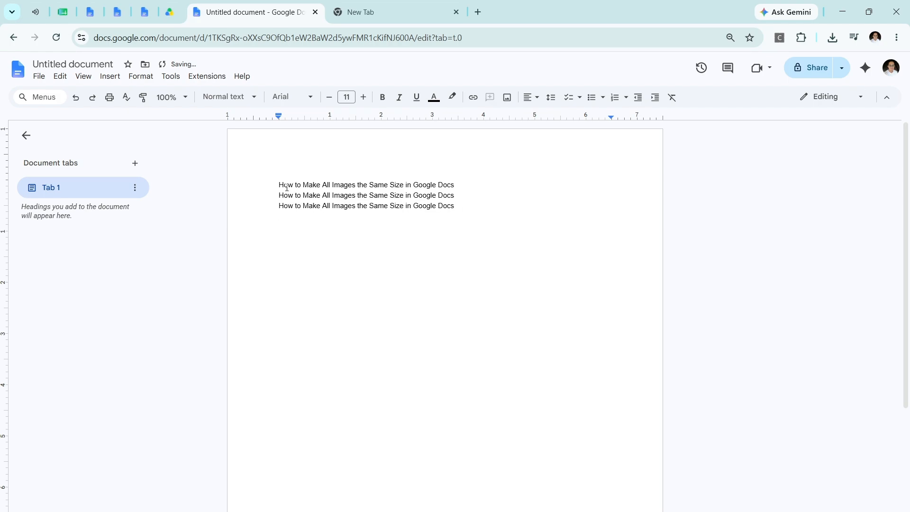
Add six blank lines above the three lines of text at the start of the document
{"action": "left_click_drag", "start_coordinate": [280, 184], "coordinate": [280, 215]}
{"action": "left_click", "coordinate": [461, 206]}
{"action": "left_click", "coordinate": [281, 168]}
{"action": "key", "text": "Return"}
{"action": "key", "text": "Return"}
{"action": "key", "text": "Return"}
{"action": "key", "text": "Return"}
{"action": "key", "text": "Return"}
{"action": "key", "text": "Return"}
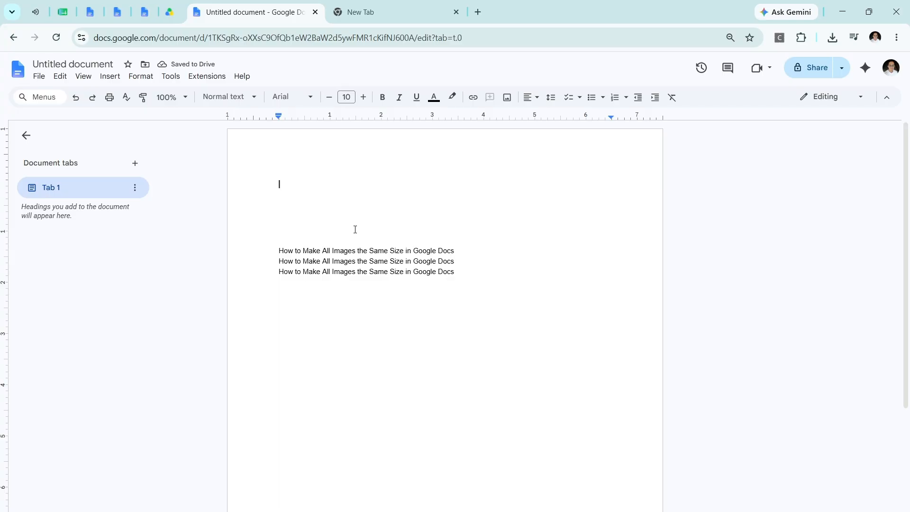
Open Google Docs from the browser's new tab page and create a blank document
{"action": "left_click", "coordinate": [375, 14]}
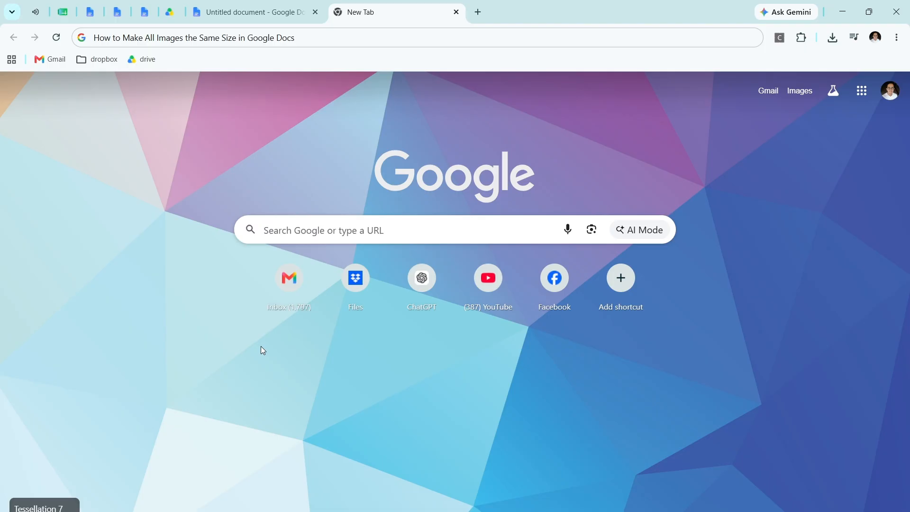
{"action": "left_click", "coordinate": [264, 13]}
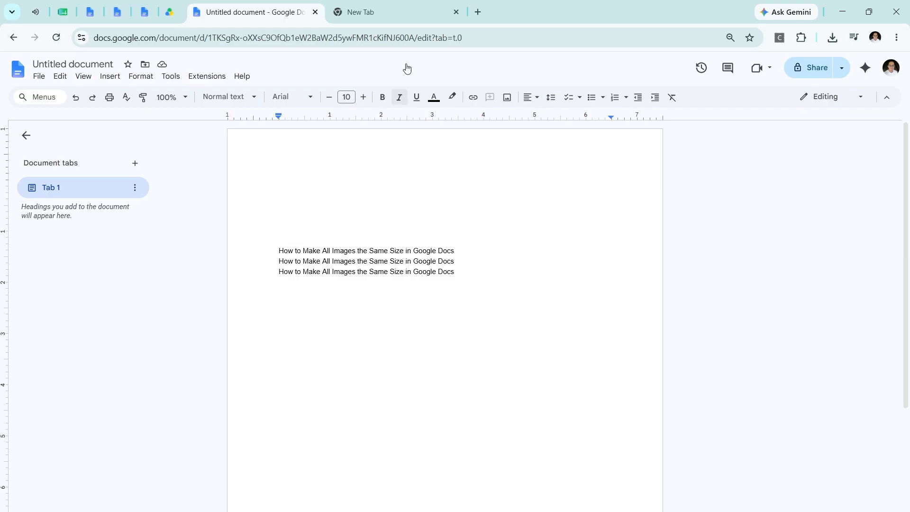
{"action": "left_click", "coordinate": [404, 12]}
{"action": "left_click", "coordinate": [862, 91]}
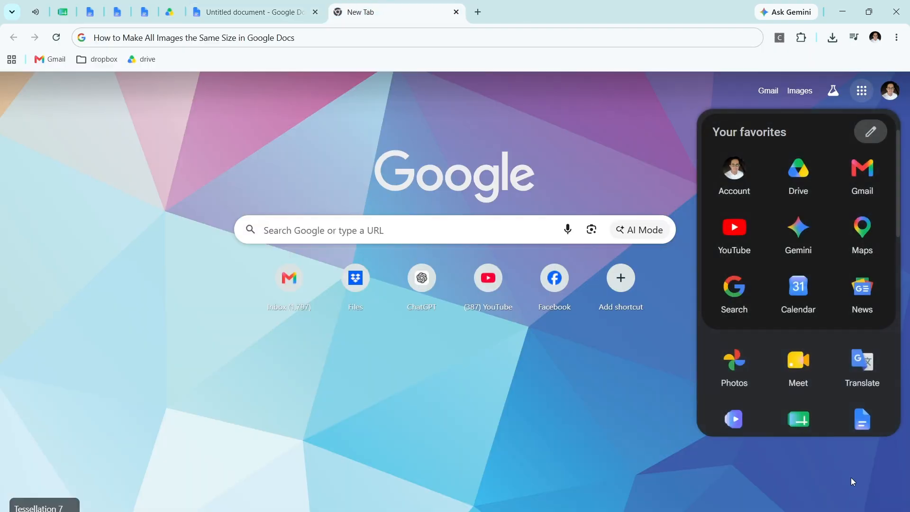
{"action": "scroll", "coordinate": [822, 370], "scroll_direction": "down", "scroll_amount": 1}
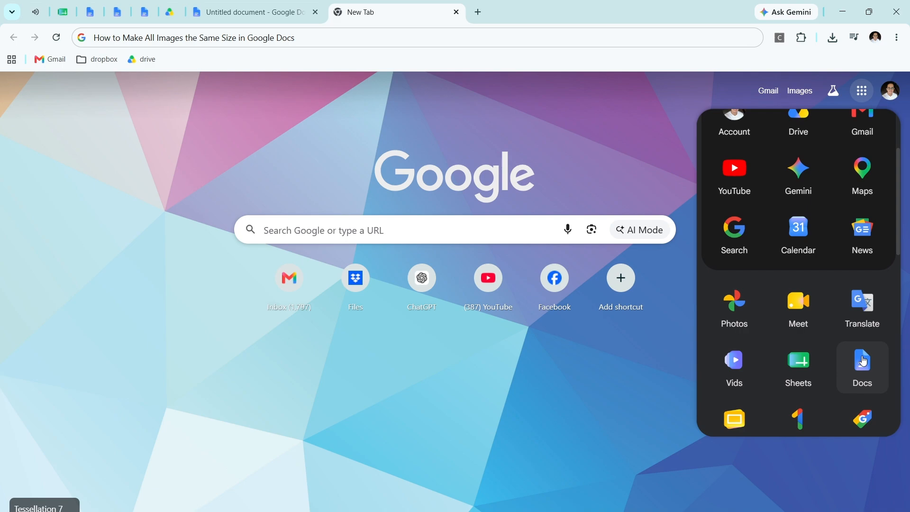
{"action": "left_click", "coordinate": [864, 361]}
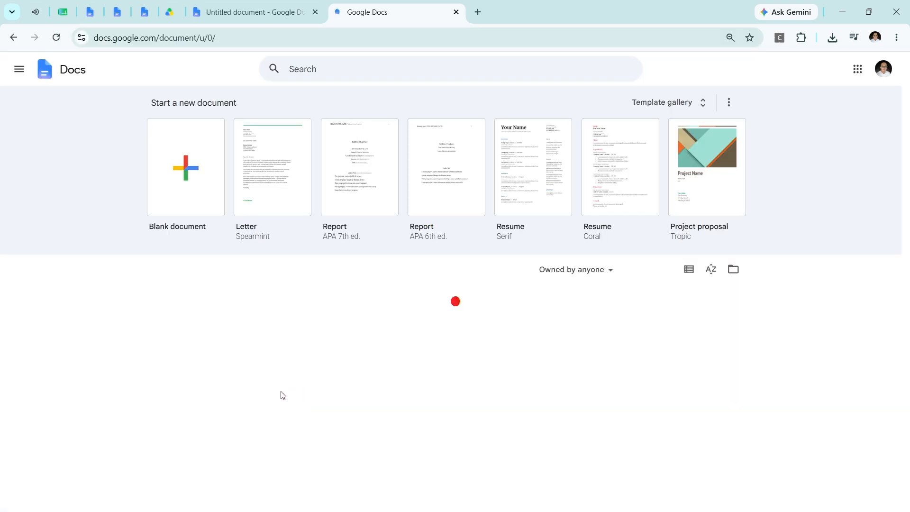
{"action": "left_click", "coordinate": [190, 159]}
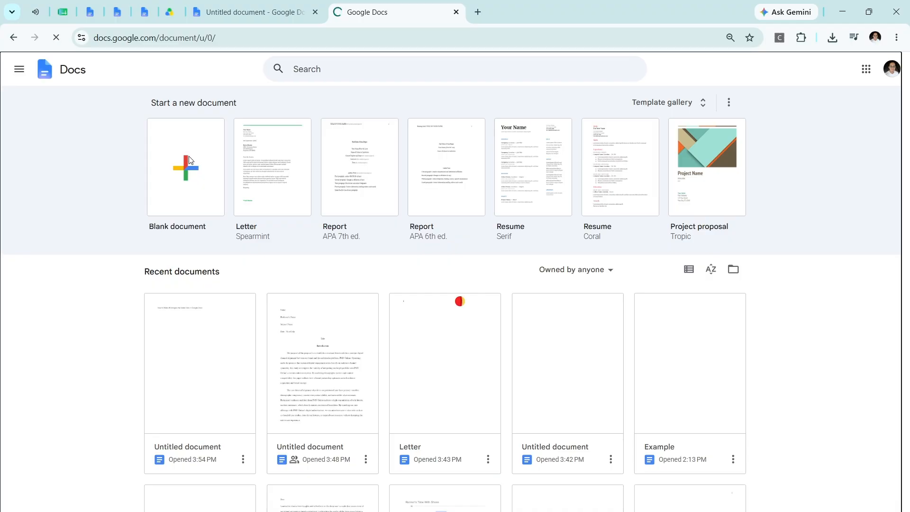
Return to the document containing the three text lines and rename it "How to Make All Images the Same Size in Google Docs"
{"action": "left_click", "coordinate": [306, 7]}
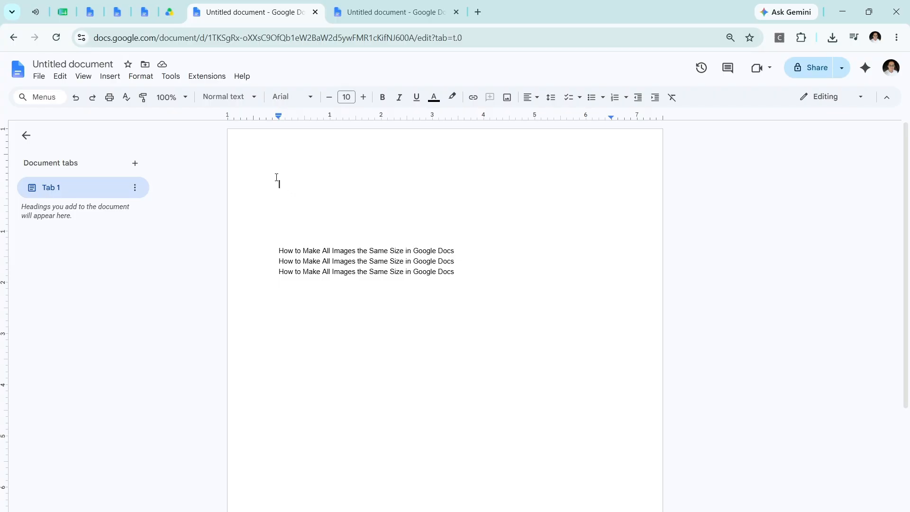
{"action": "left_click", "coordinate": [332, 6]}
{"action": "left_click", "coordinate": [257, 10]}
{"action": "left_click", "coordinate": [85, 63]}
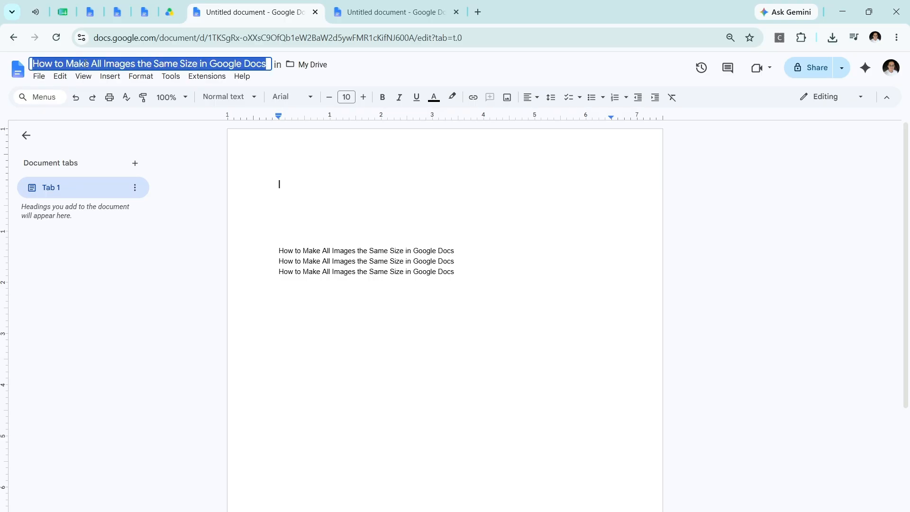
{"action": "key", "text": "Return"}
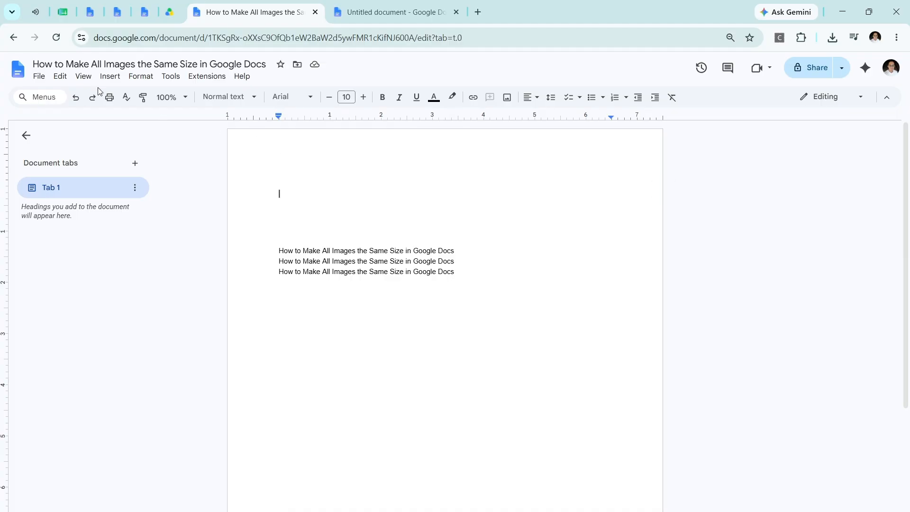
Insert the "Any Questions?" whiteboard image from the computer's Downloads folder into the blank space above the text
{"action": "left_click", "coordinate": [108, 77]}
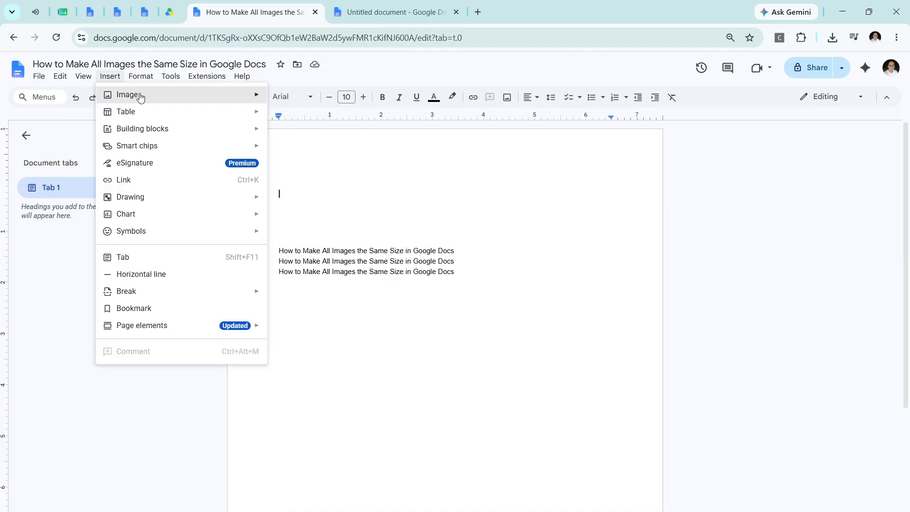
{"action": "mouse_move", "coordinate": [218, 94]}
{"action": "left_click", "coordinate": [290, 99]}
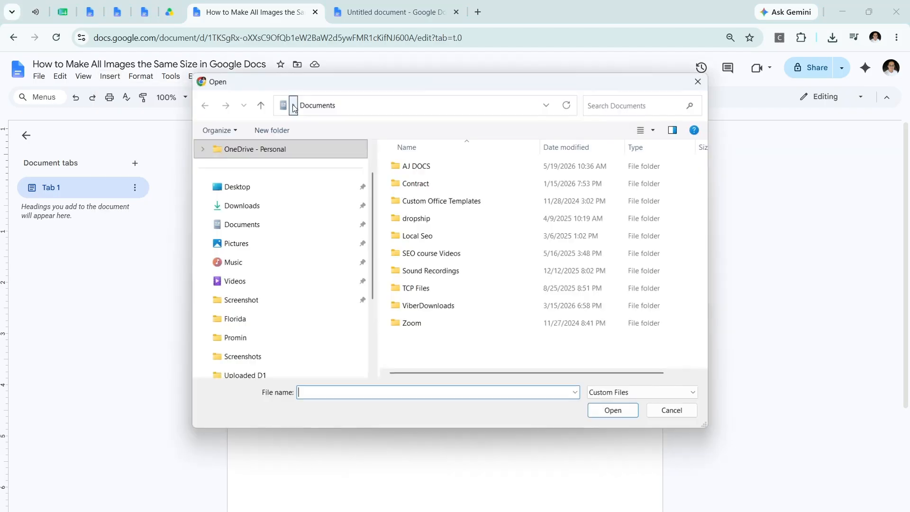
{"action": "left_click", "coordinate": [239, 204]}
{"action": "left_click", "coordinate": [435, 203]}
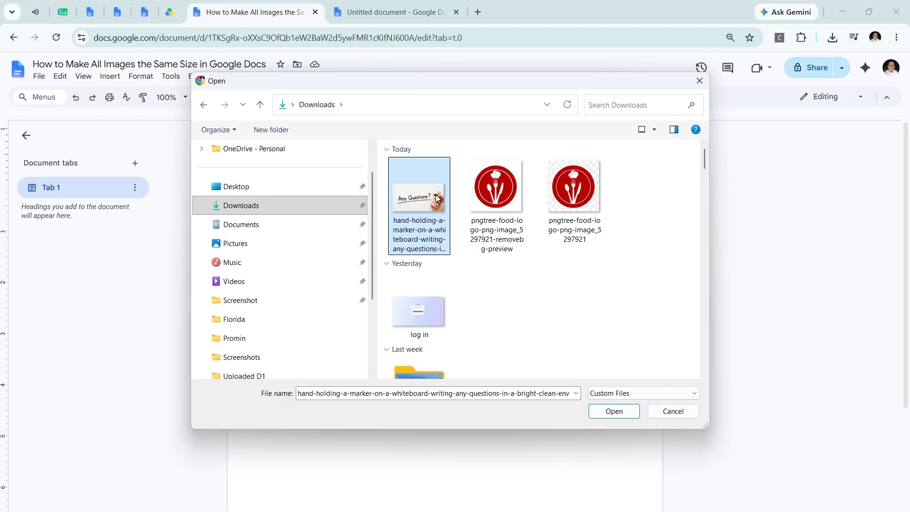
{"action": "left_click", "coordinate": [596, 410]}
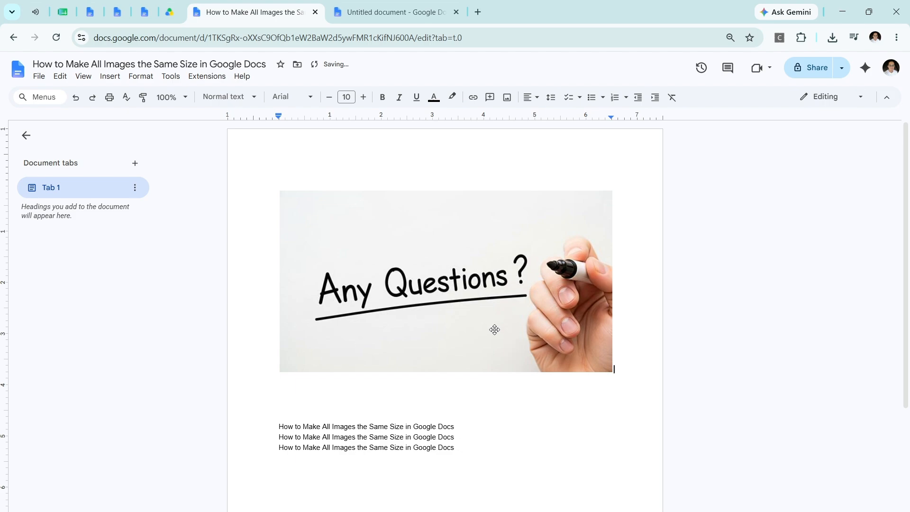
{"action": "left_click", "coordinate": [467, 299]}
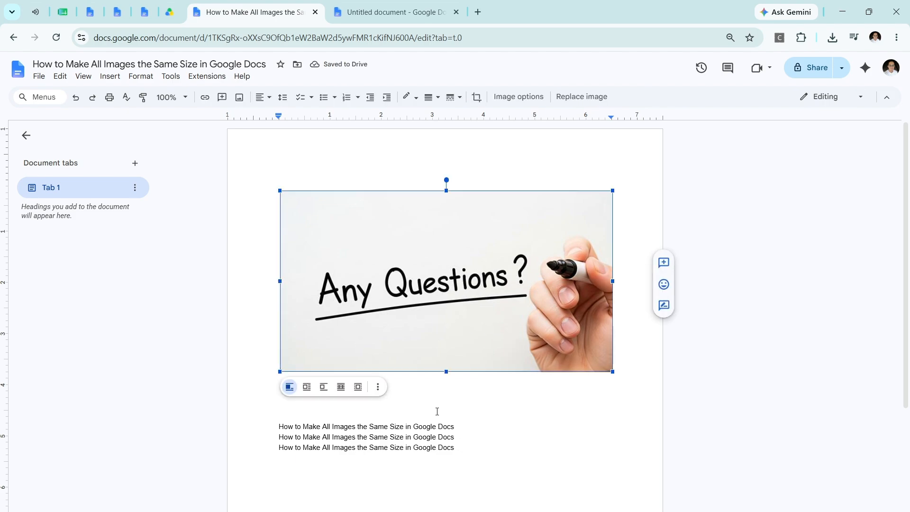
{"action": "left_click", "coordinate": [406, 436]}
{"action": "left_click", "coordinate": [470, 446]}
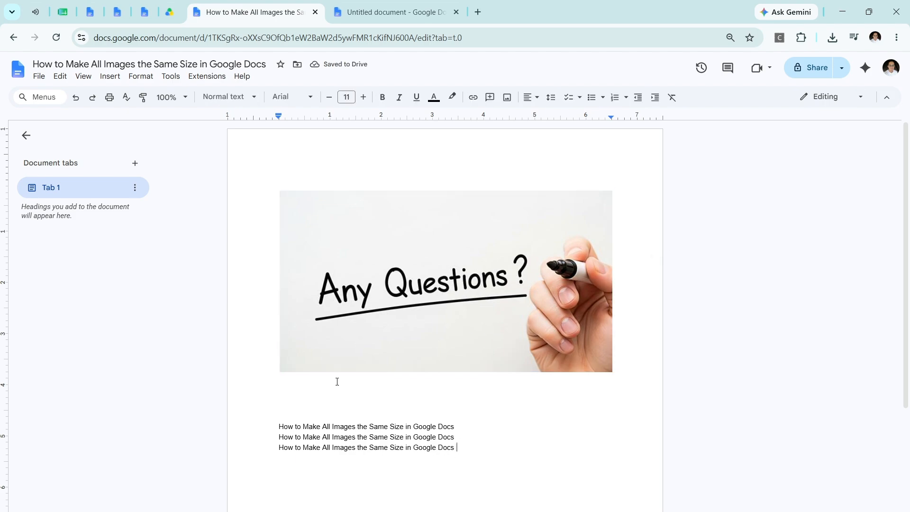
{"action": "left_click", "coordinate": [360, 327]}
{"action": "double_click", "coordinate": [484, 411]}
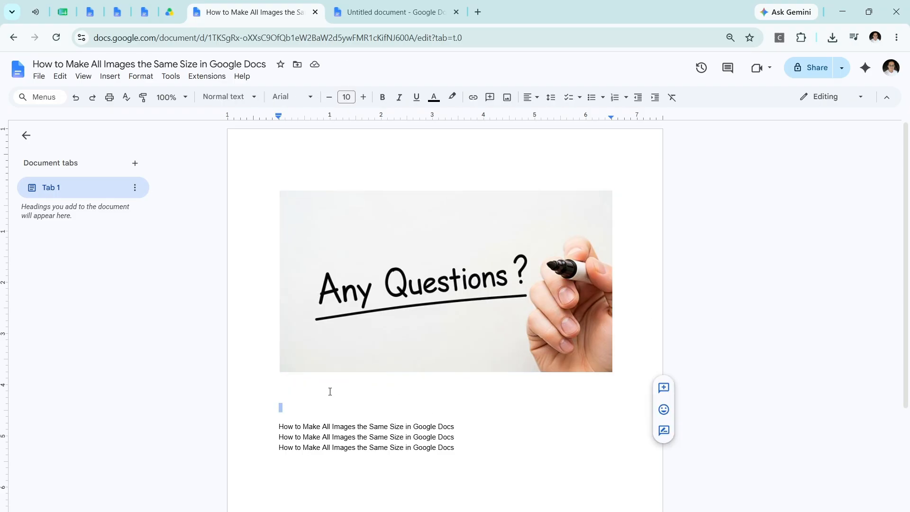
Insert the same "Any Questions?" image from Downloads on the blank line below the first image
{"action": "left_click", "coordinate": [299, 388]}
{"action": "left_click", "coordinate": [121, 75]}
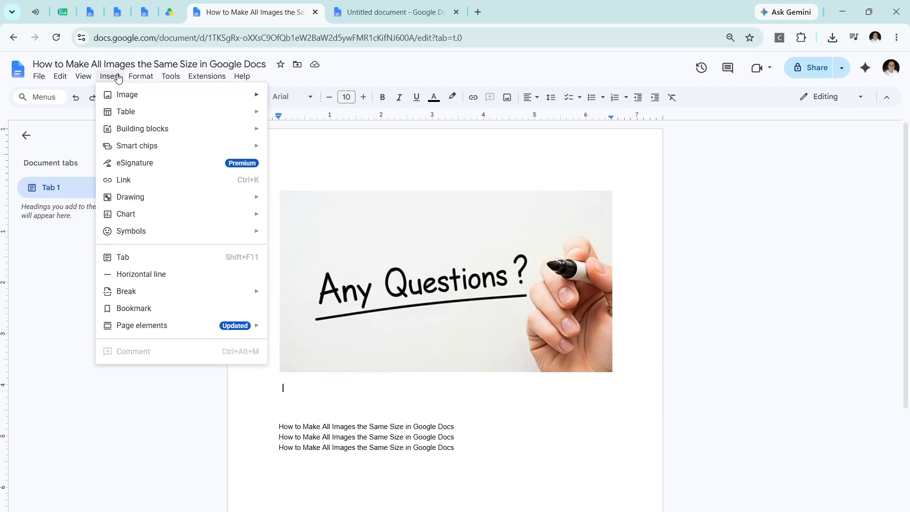
{"action": "mouse_move", "coordinate": [206, 95]}
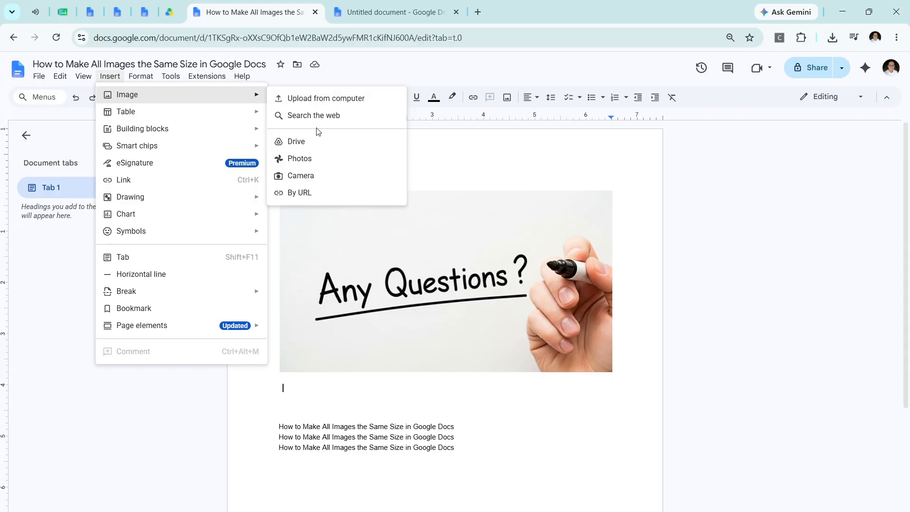
{"action": "left_click", "coordinate": [322, 98]}
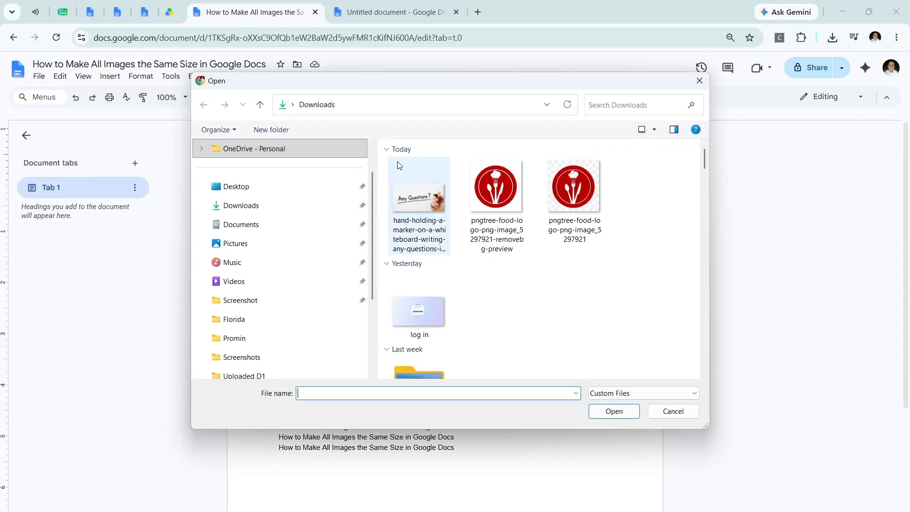
{"action": "double_click", "coordinate": [406, 210]}
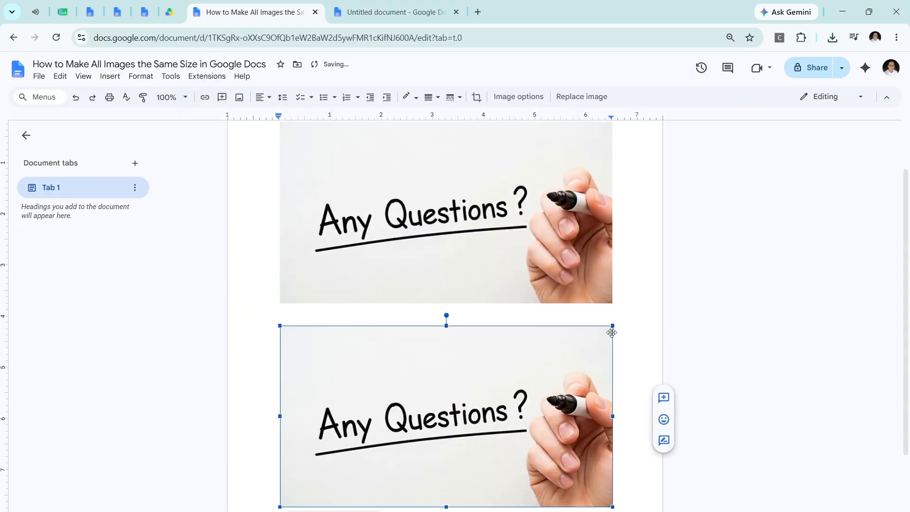
Shrink the second "Any Questions?" image proportionally to about 4 inches wide
{"action": "left_click_drag", "start_coordinate": [613, 326], "coordinate": [487, 395]}
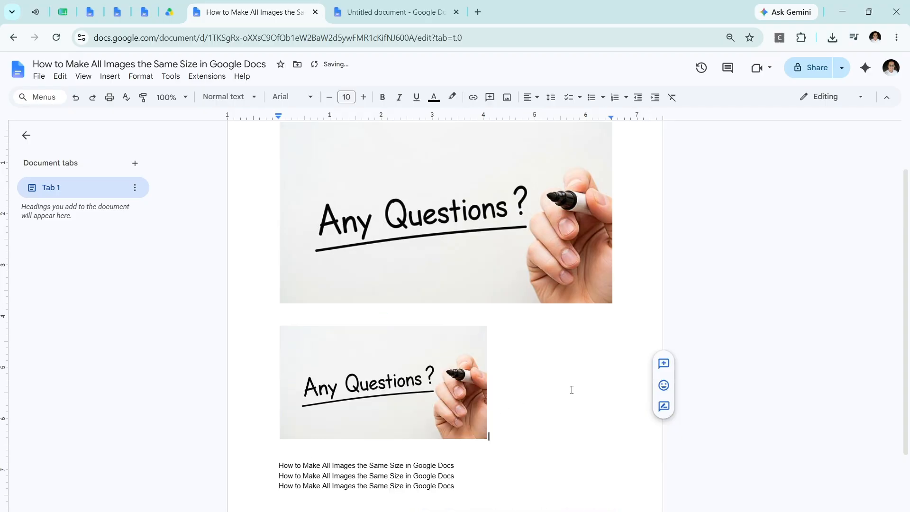
{"action": "left_click", "coordinate": [471, 252]}
{"action": "scroll", "coordinate": [471, 414], "scroll_direction": "down", "scroll_amount": 1}
{"action": "left_click", "coordinate": [471, 414]}
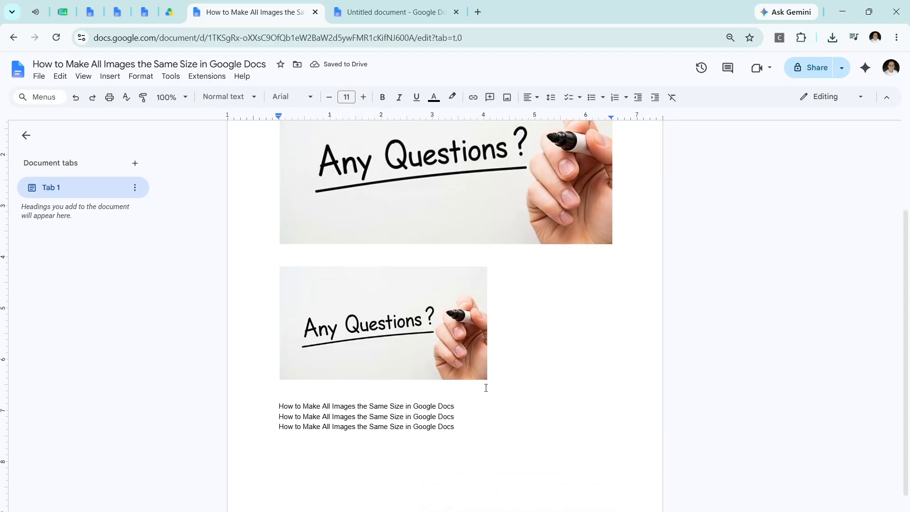
{"action": "scroll", "coordinate": [500, 189], "scroll_direction": "up", "scroll_amount": 3}
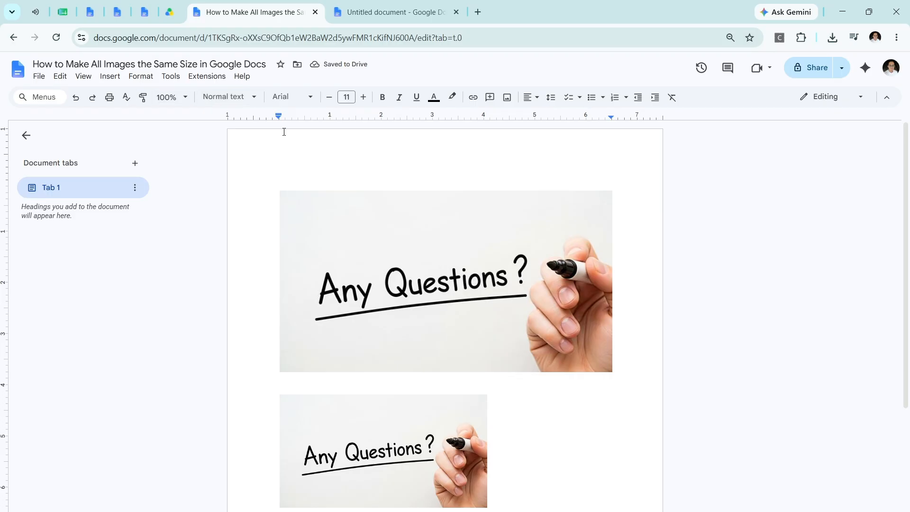
Hide the document's ruler and show it again
{"action": "left_click", "coordinate": [83, 76]}
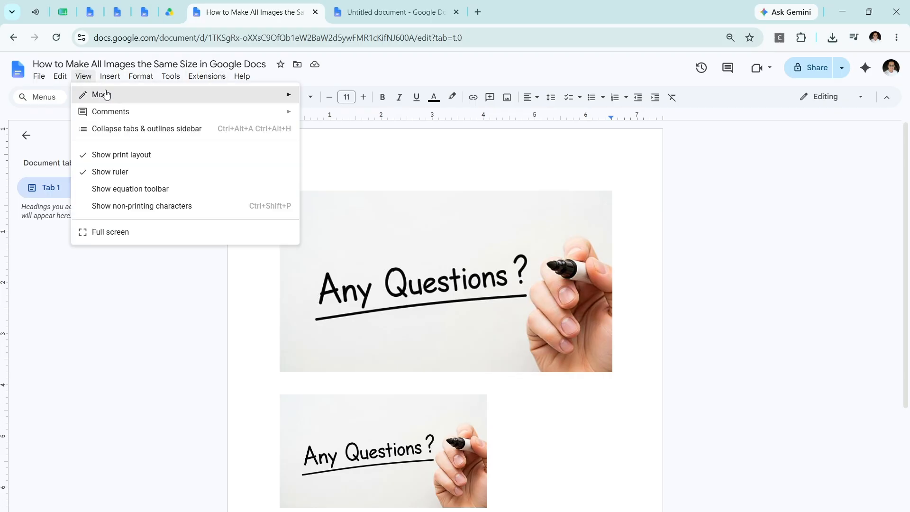
{"action": "left_click", "coordinate": [141, 173]}
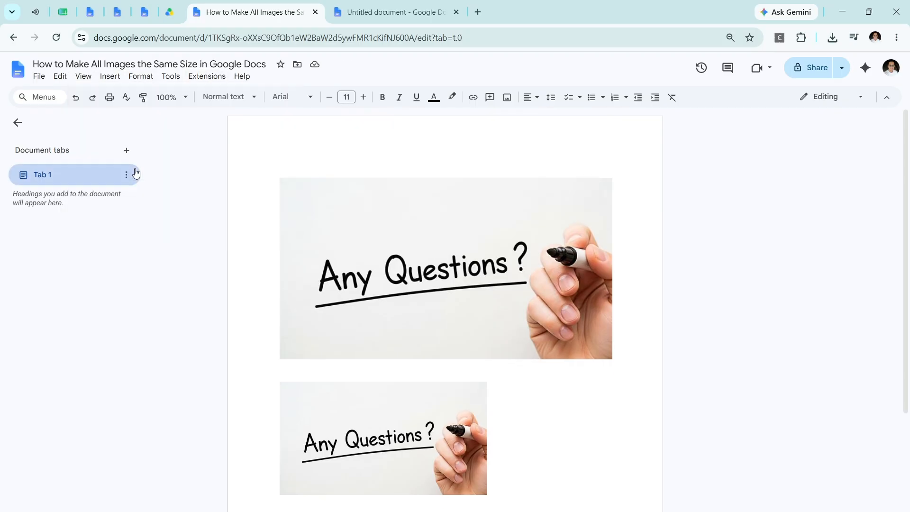
{"action": "left_click", "coordinate": [83, 76]}
{"action": "left_click", "coordinate": [134, 174]}
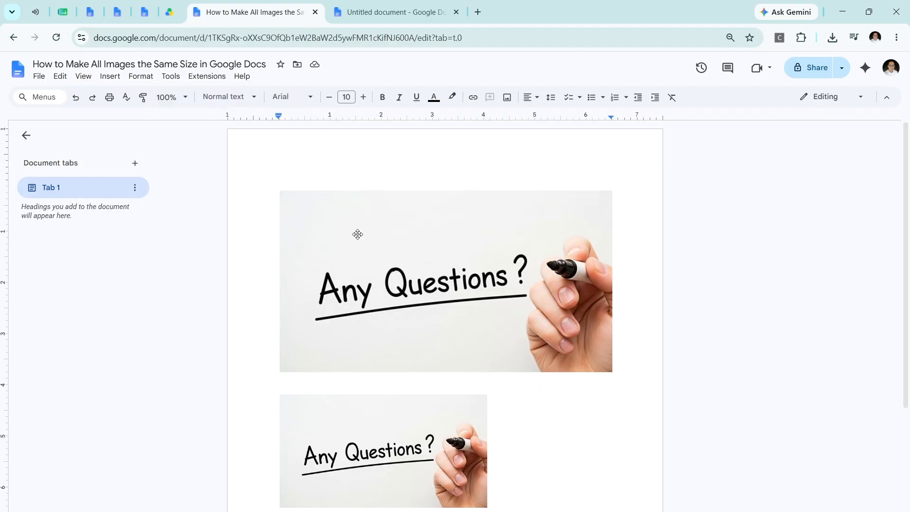
Resize the first "Any Questions?" image proportionally to about 4 inches wide, matching the second image against the ruler
{"action": "left_click", "coordinate": [395, 217]}
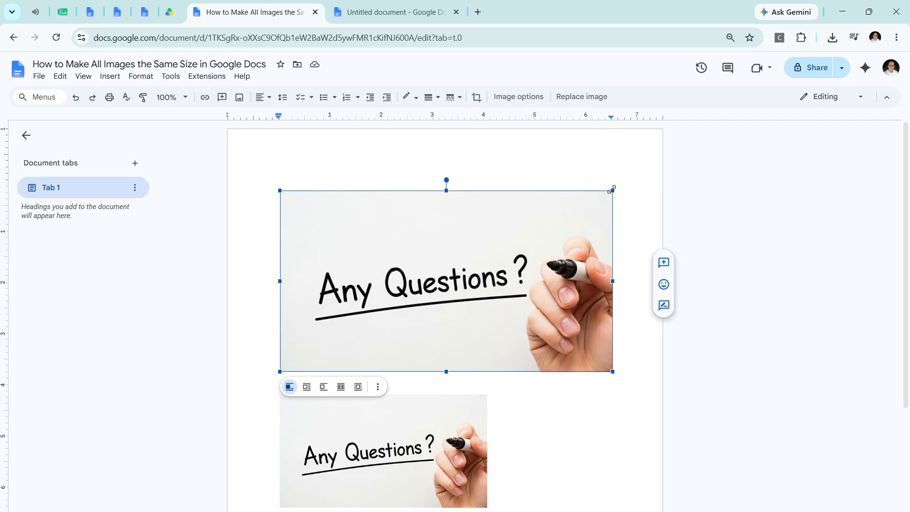
{"action": "left_click", "coordinate": [485, 116]}
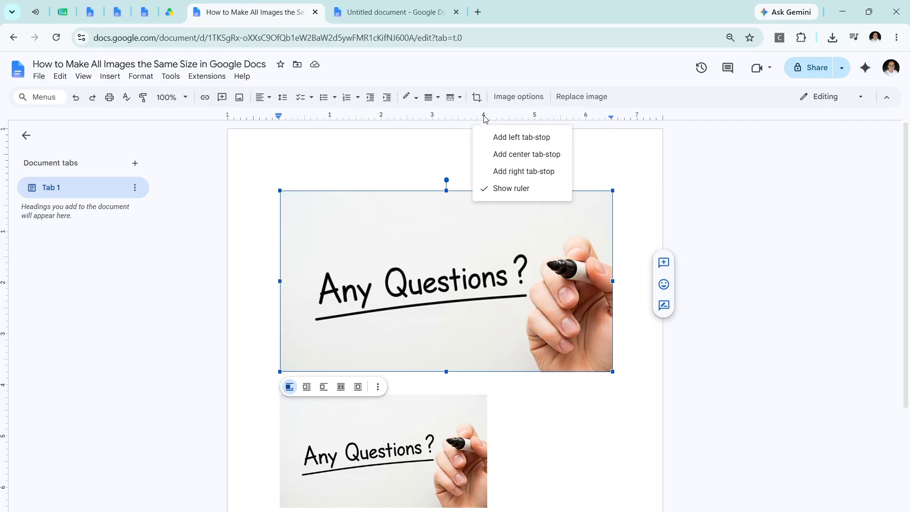
{"action": "left_click", "coordinate": [601, 166]}
{"action": "left_click", "coordinate": [597, 198]}
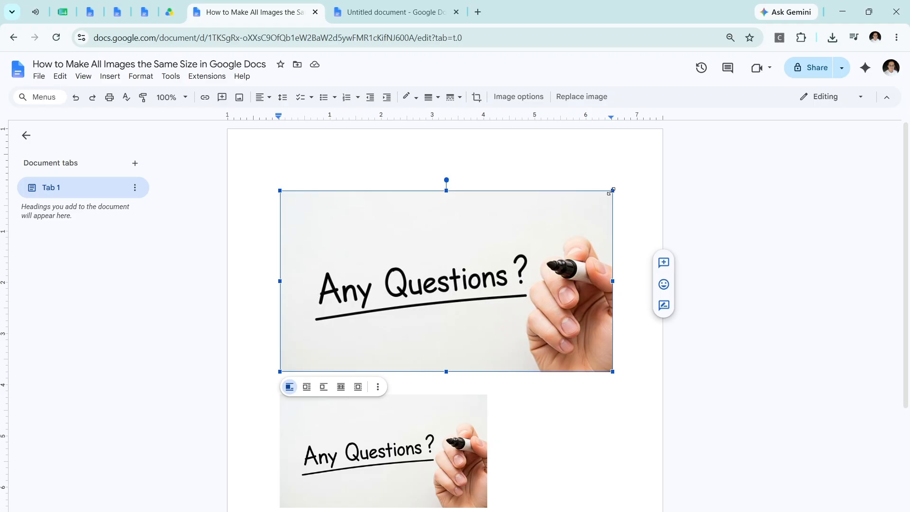
{"action": "left_click_drag", "start_coordinate": [613, 190], "coordinate": [383, 260]}
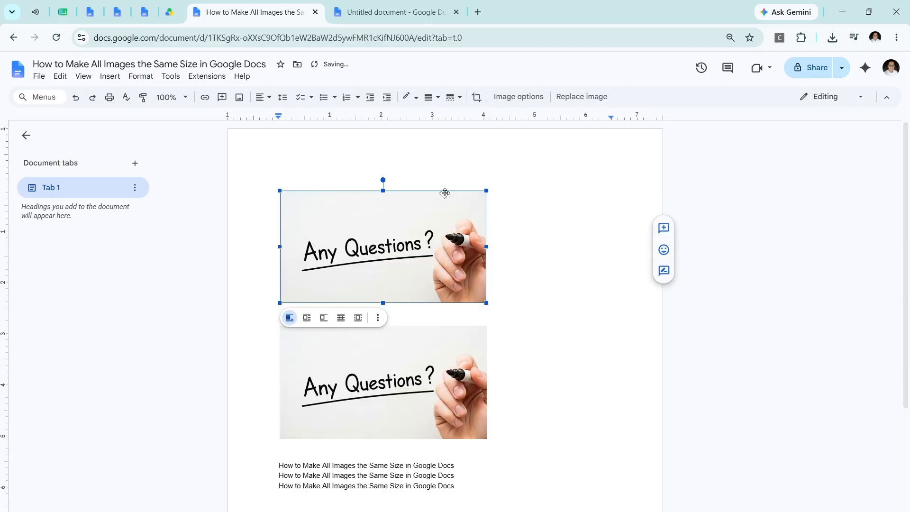
Shrink the second "Any Questions?" image slightly and proportionally to match the first image's width
{"action": "left_click", "coordinate": [471, 163]}
{"action": "left_click", "coordinate": [455, 395]}
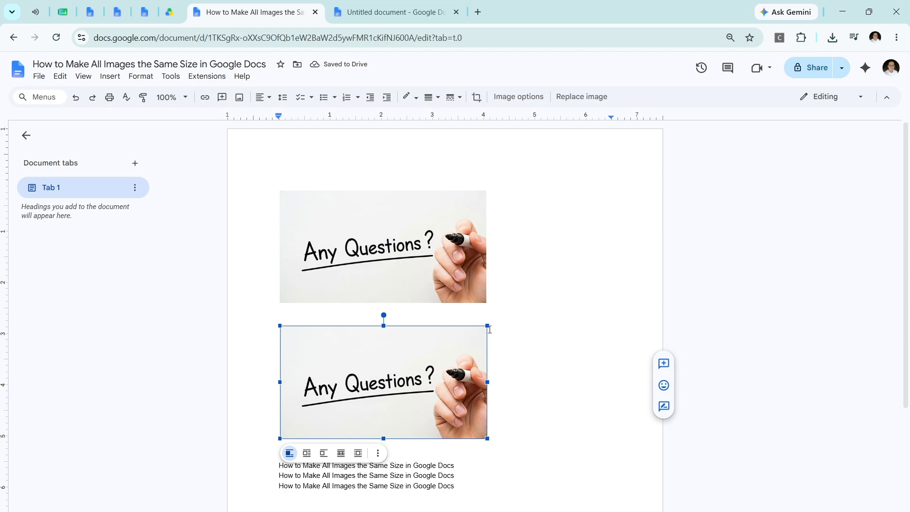
{"action": "left_click_drag", "start_coordinate": [488, 324], "coordinate": [487, 331]}
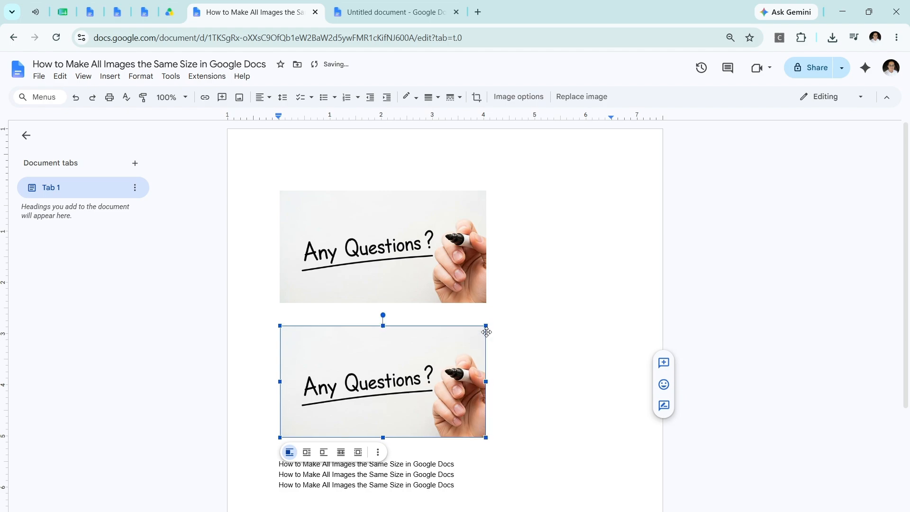
Shrink the first "Any Questions?" image proportionally so its right edge meets the 4-inch ruler mark
{"action": "left_click", "coordinate": [485, 193]}
{"action": "left_click_drag", "start_coordinate": [484, 192], "coordinate": [482, 191]}
{"action": "left_click", "coordinate": [496, 279]}
{"action": "left_click", "coordinate": [364, 224]}
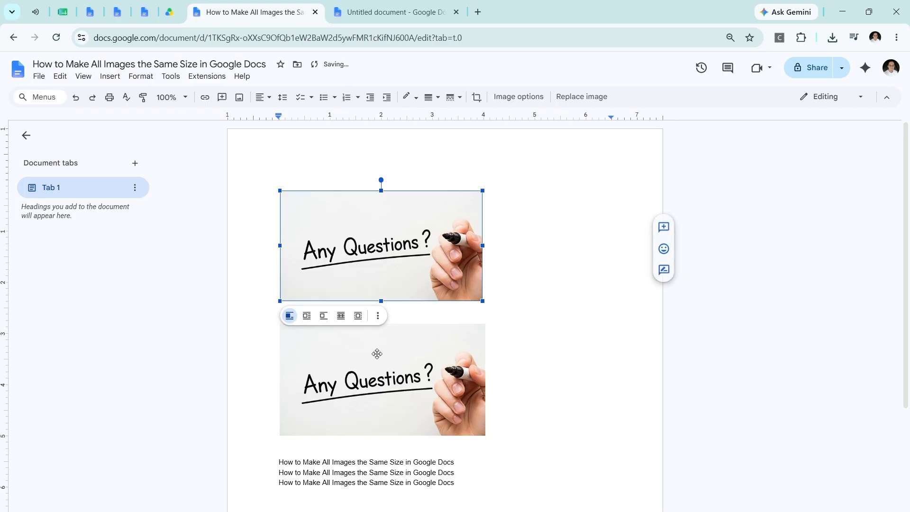
{"action": "left_click", "coordinate": [378, 354]}
{"action": "left_click", "coordinate": [588, 331]}
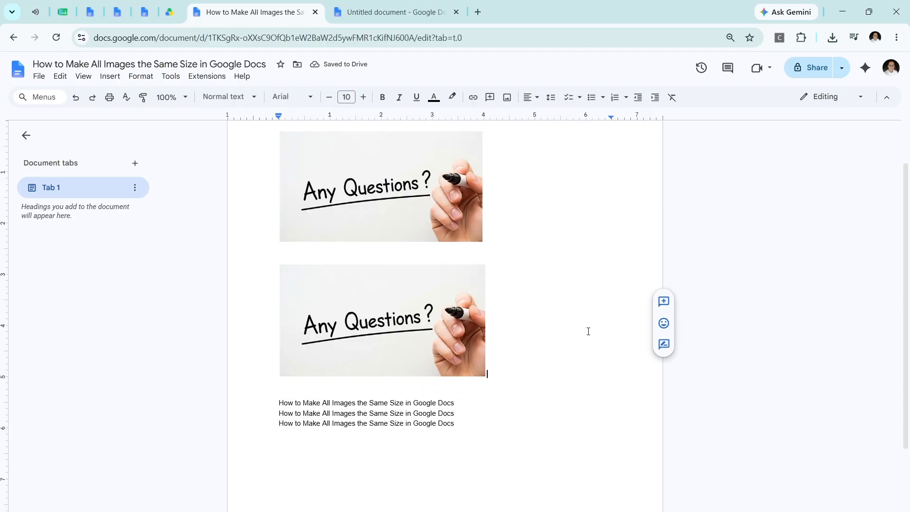
Enlarge the first "Any Questions?" image slightly and proportionally to match the second image's width
{"action": "left_click", "coordinate": [439, 203]}
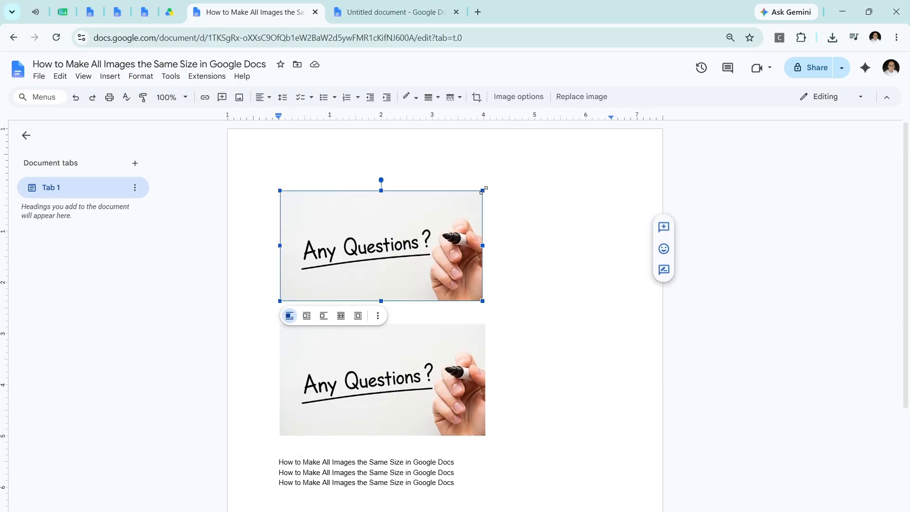
{"action": "left_click_drag", "start_coordinate": [483, 190], "coordinate": [486, 189]}
{"action": "left_click", "coordinate": [524, 227]}
{"action": "left_click", "coordinate": [426, 250]}
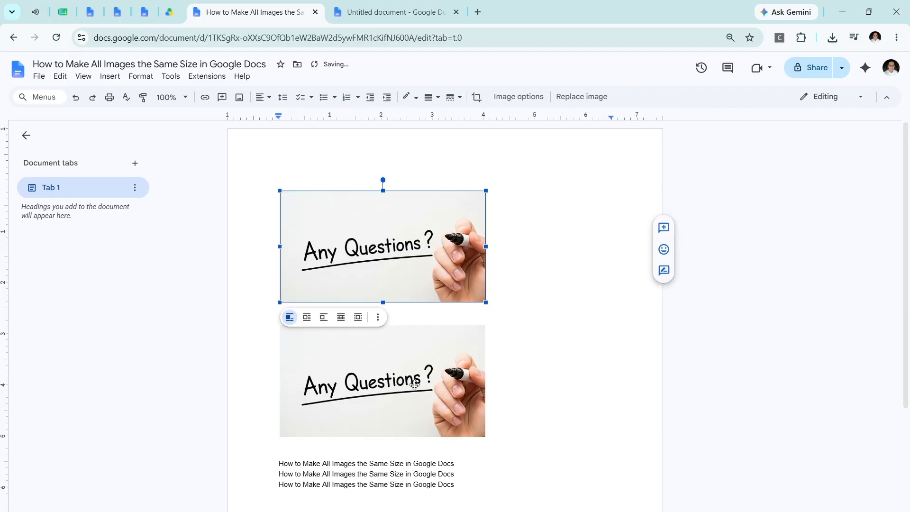
Replace the second image by inserting the "Any Questions?" image from the computer's Downloads folder over it
{"action": "left_click", "coordinate": [414, 384]}
{"action": "left_click", "coordinate": [110, 81]}
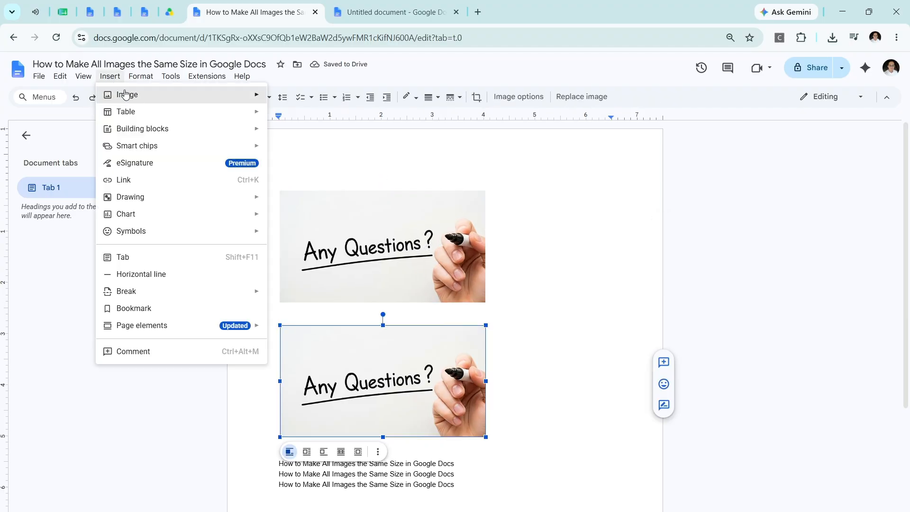
{"action": "mouse_move", "coordinate": [248, 94]}
{"action": "left_click", "coordinate": [291, 98]}
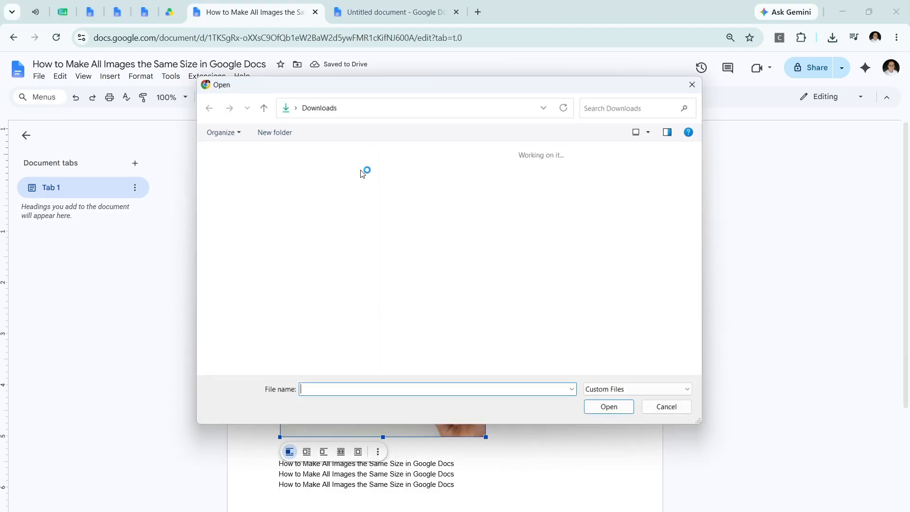
{"action": "double_click", "coordinate": [409, 186]}
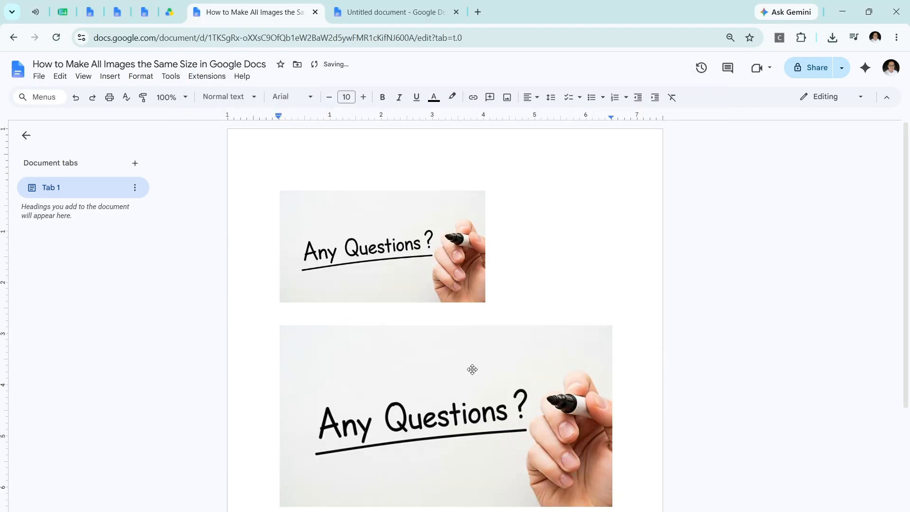
Shrink the newly inserted second image proportionally to about 4 inches wide, matching the first image against the ruler
{"action": "scroll", "coordinate": [471, 367], "scroll_direction": "down", "scroll_amount": 3}
{"action": "left_click", "coordinate": [533, 277]}
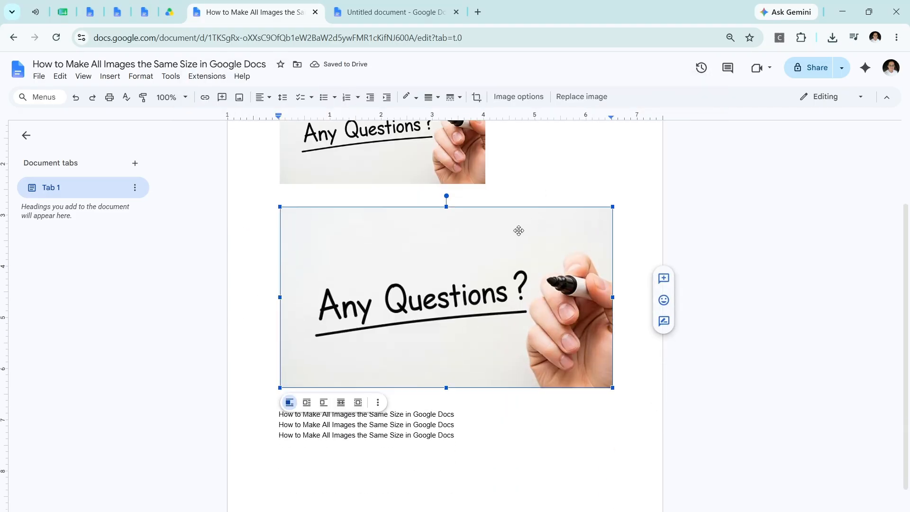
{"action": "left_click_drag", "start_coordinate": [613, 207], "coordinate": [406, 274]}
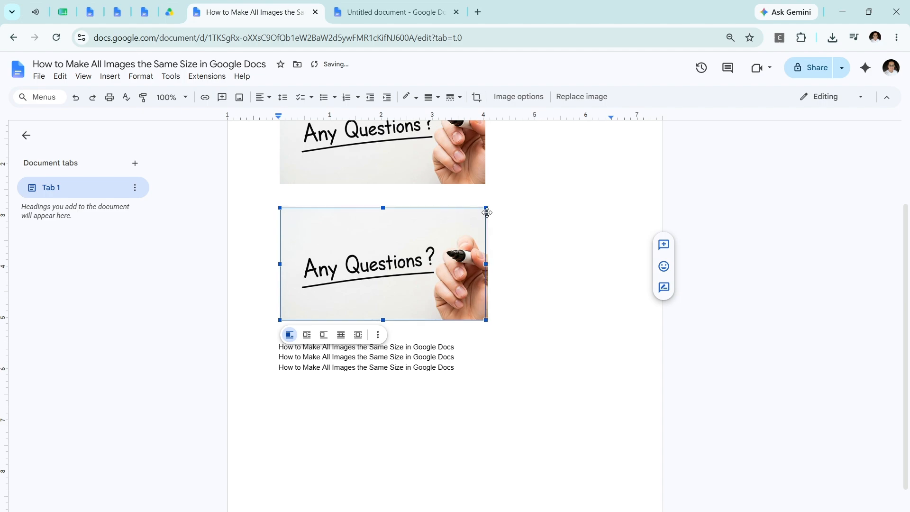
{"action": "left_click", "coordinate": [578, 289]}
{"action": "scroll", "coordinate": [578, 289], "scroll_direction": "up", "scroll_amount": 3}
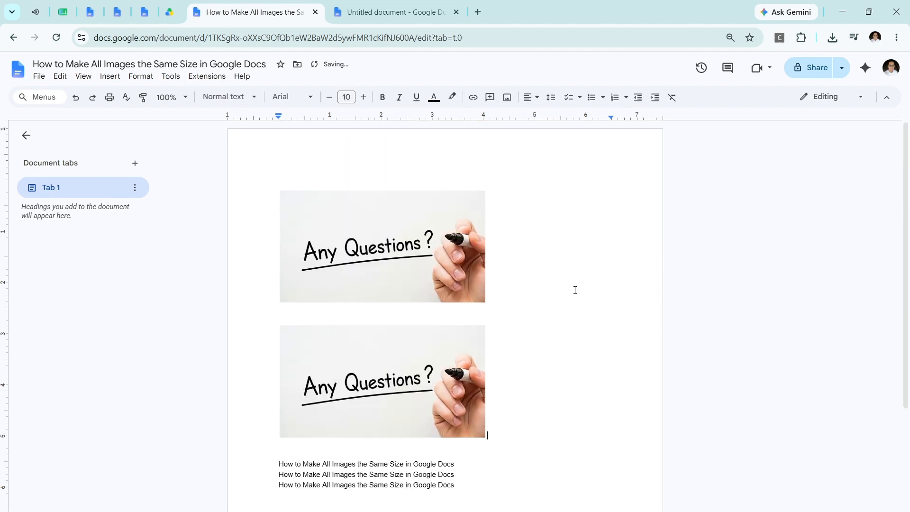
Compare the sizes and edge alignment of the two "Any Questions?" images in the document
{"action": "scroll", "coordinate": [575, 288], "scroll_direction": "down", "scroll_amount": 4}
{"action": "scroll", "coordinate": [534, 309], "scroll_direction": "up", "scroll_amount": 4}
{"action": "left_click", "coordinate": [420, 356]}
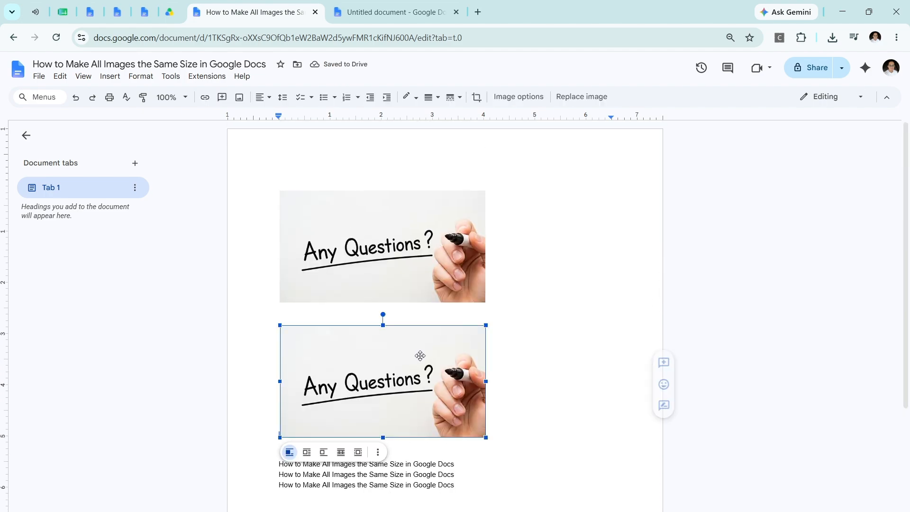
{"action": "left_click", "coordinate": [420, 201]}
{"action": "left_click", "coordinate": [425, 162]}
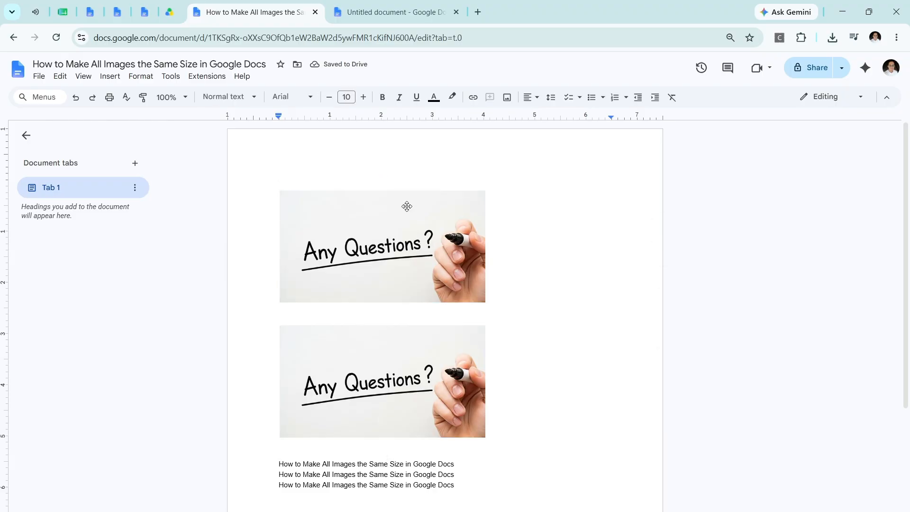
{"action": "left_click", "coordinate": [389, 379]}
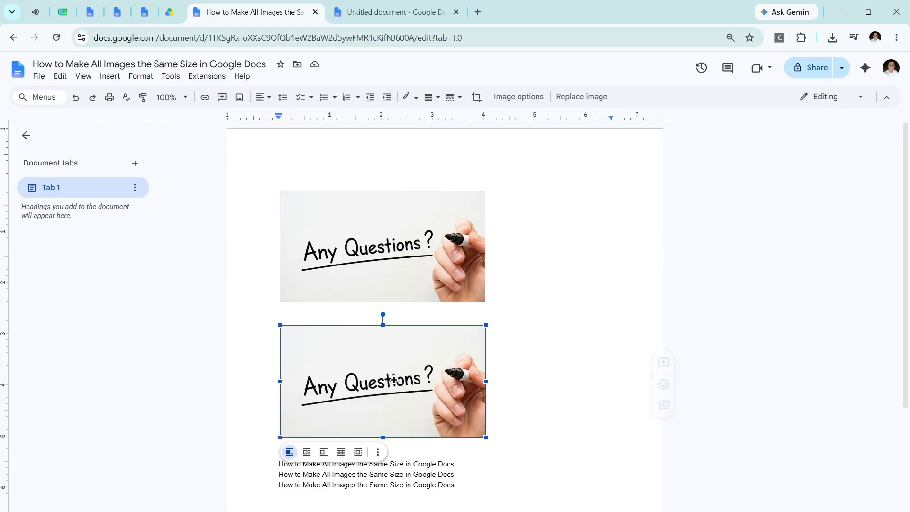
{"action": "left_click", "coordinate": [531, 343]}
{"action": "scroll", "coordinate": [518, 361], "scroll_direction": "down", "scroll_amount": 4}
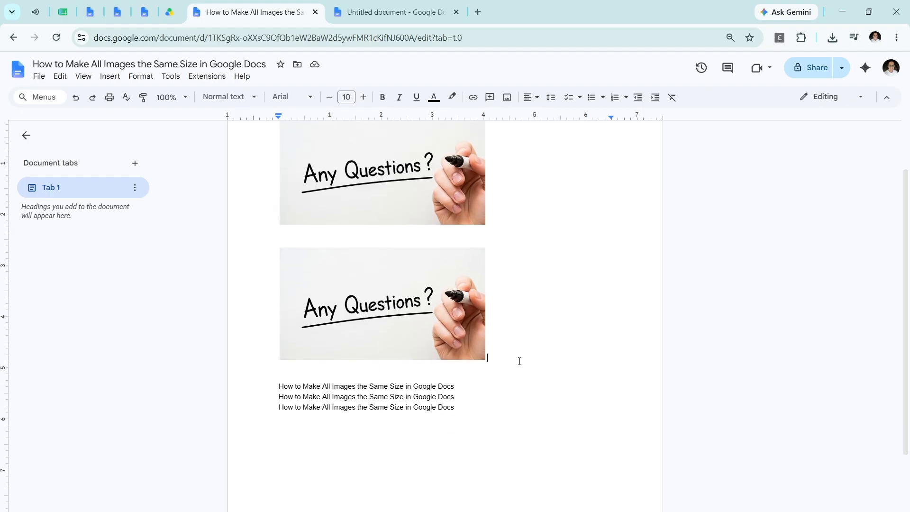
{"action": "scroll", "coordinate": [521, 358], "scroll_direction": "up", "scroll_amount": 3}
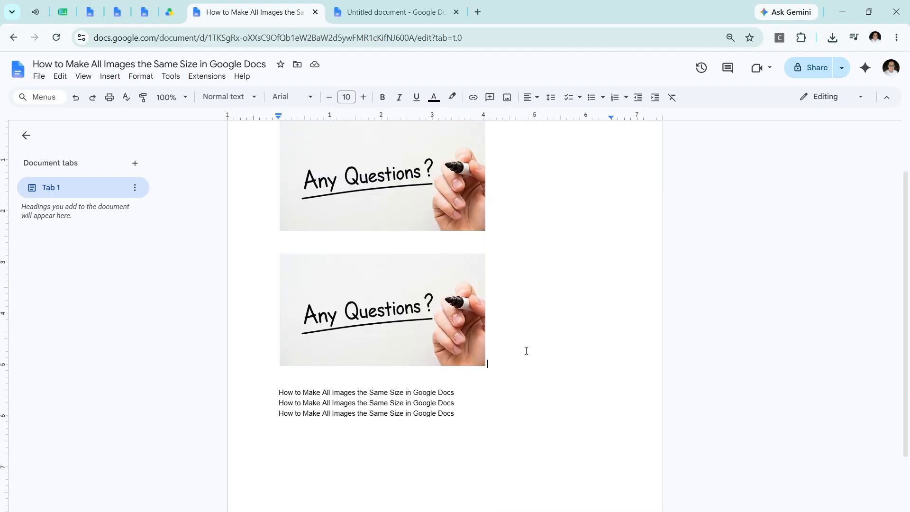